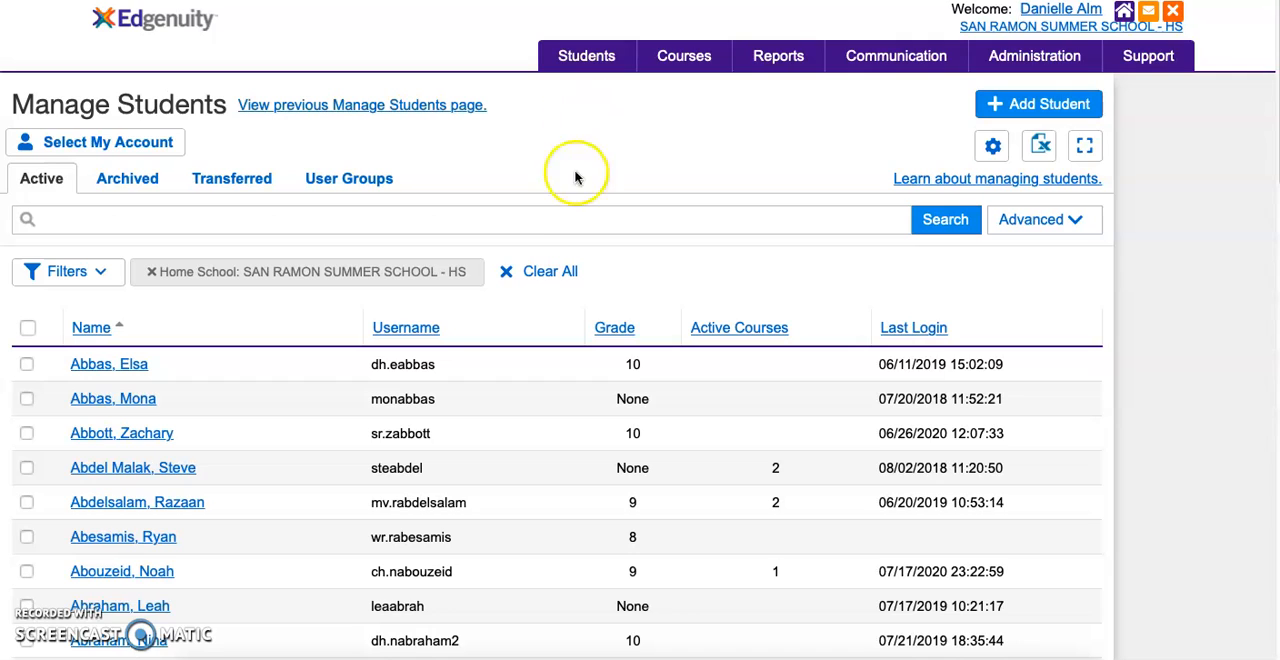
left_click(573, 221)
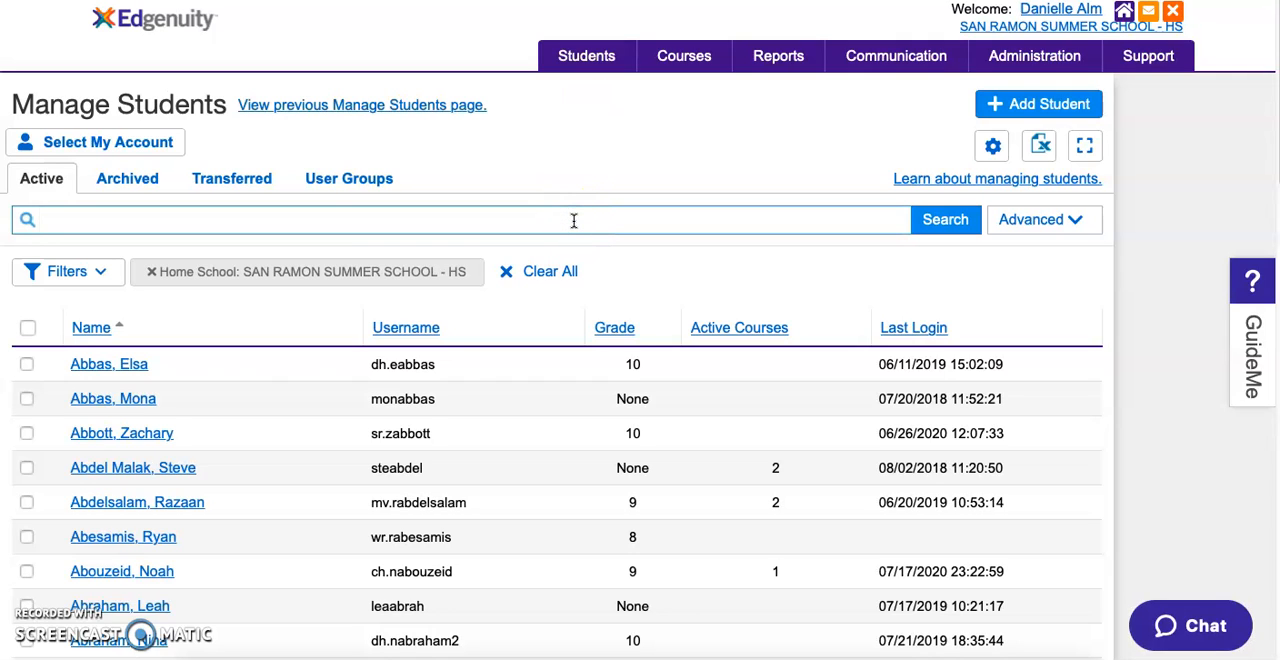
- Search the active students by the student's first name and select the first matching record
type("danielle")
key("Return")
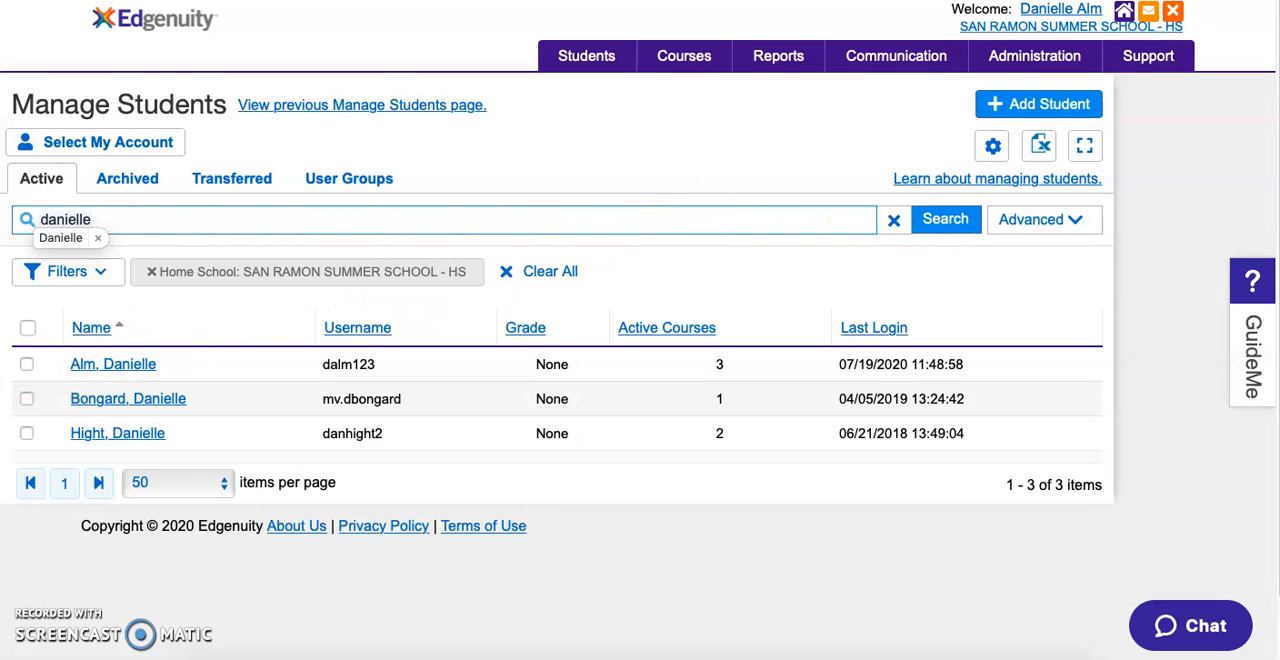
left_click(26, 365)
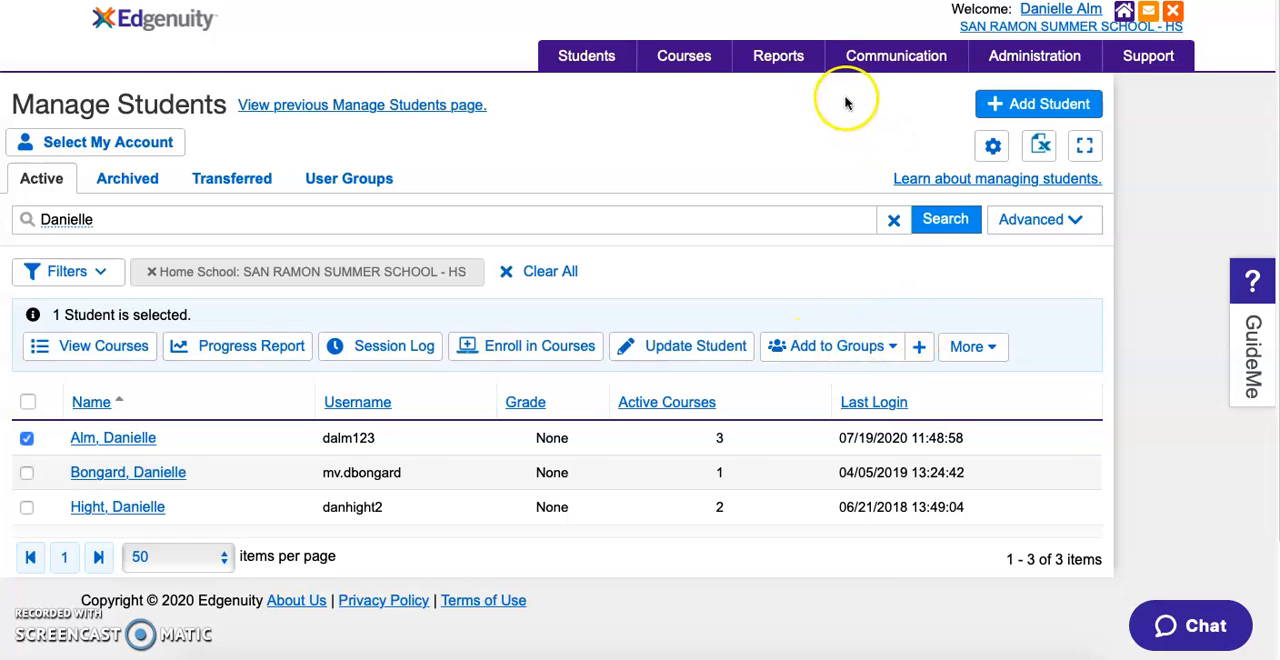
mouse_move(774, 57)
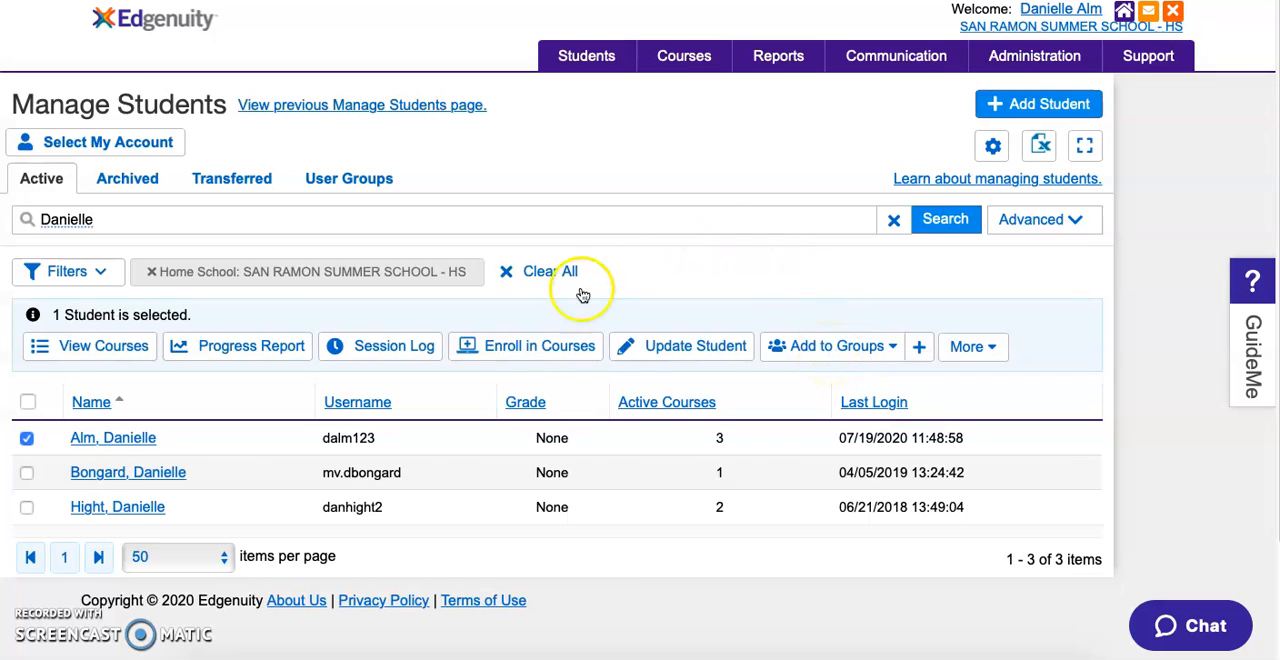
- Start a course enrollment for the selected student and filter the available courses by the Math subject
left_click(538, 350)
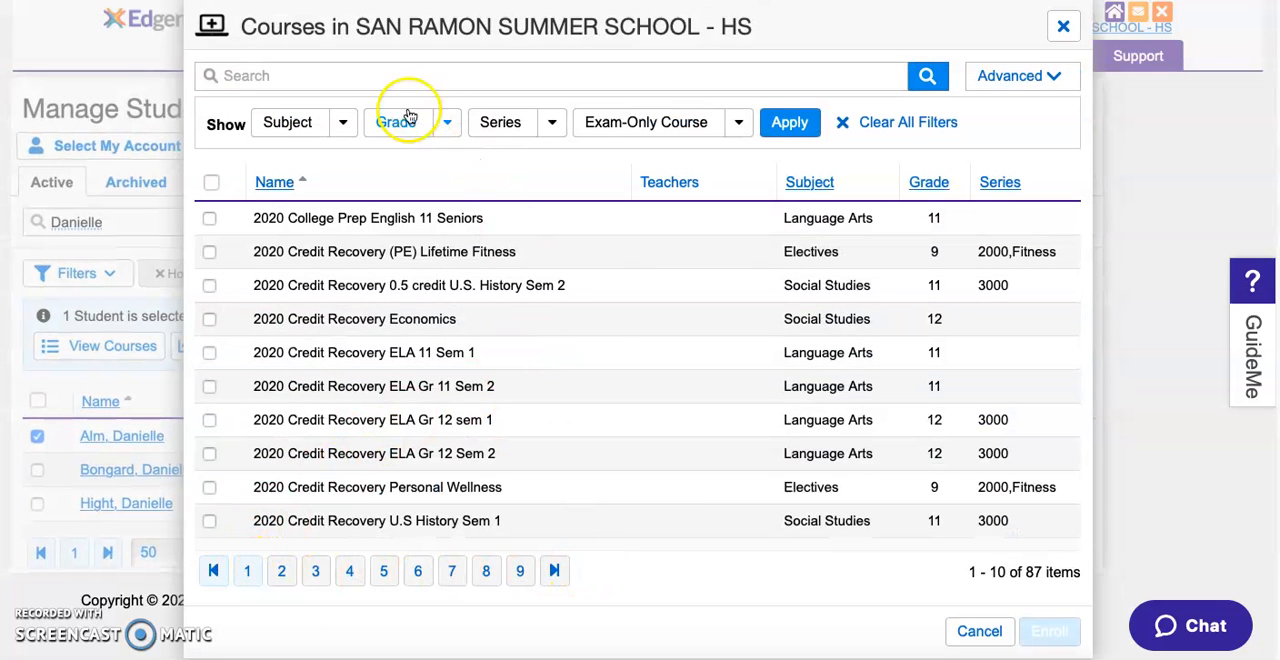
left_click(344, 123)
left_click(302, 221)
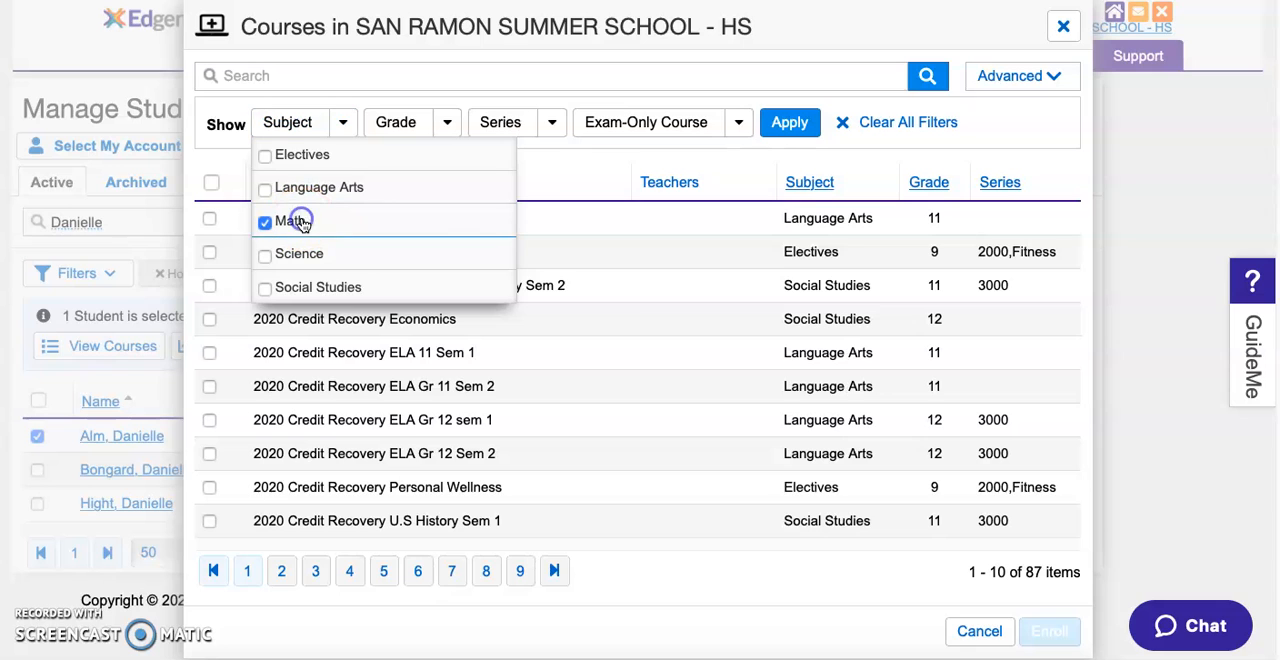
left_click(788, 123)
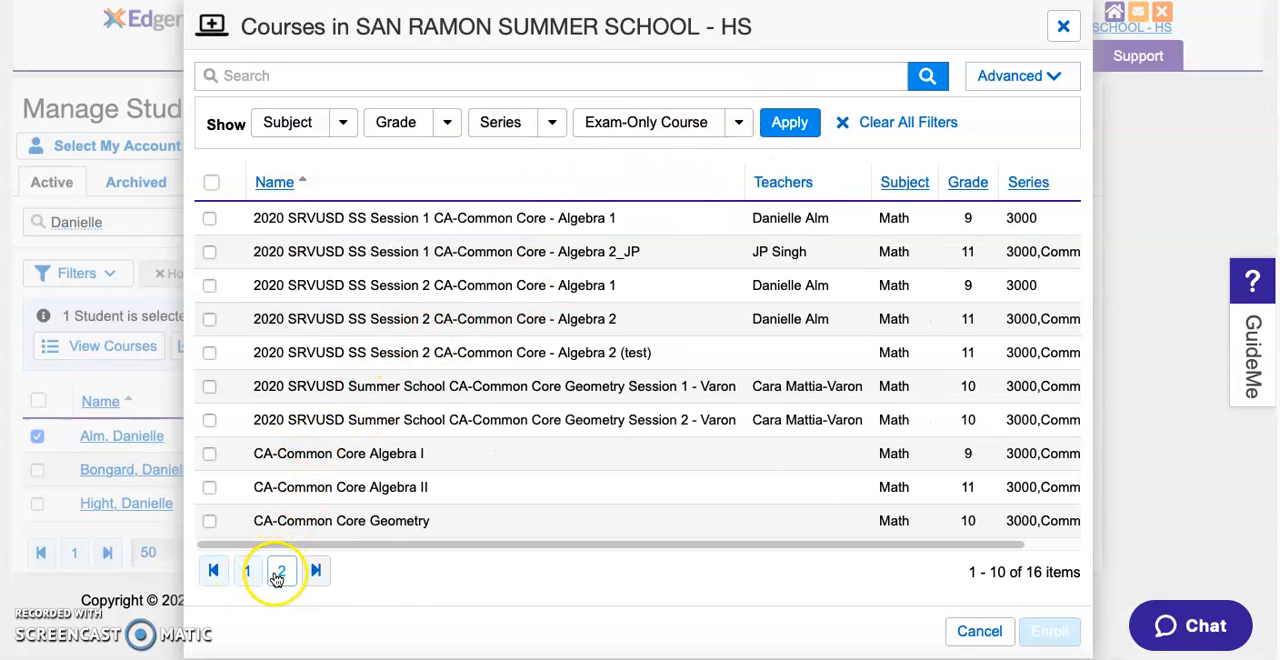
- Enroll the student in 2020 SRVUSD SS Session 2 CA-Common Core - Algebra 2 (test), skipping duplicate enrollments
left_click(209, 352)
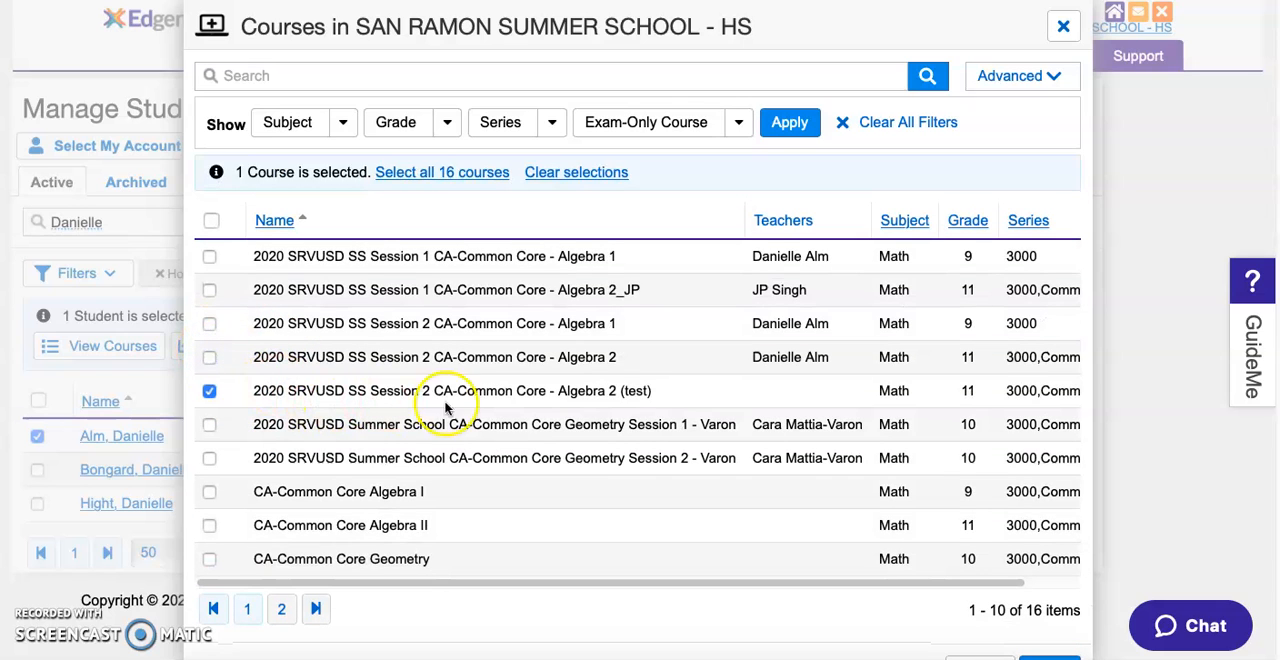
left_click(1066, 655)
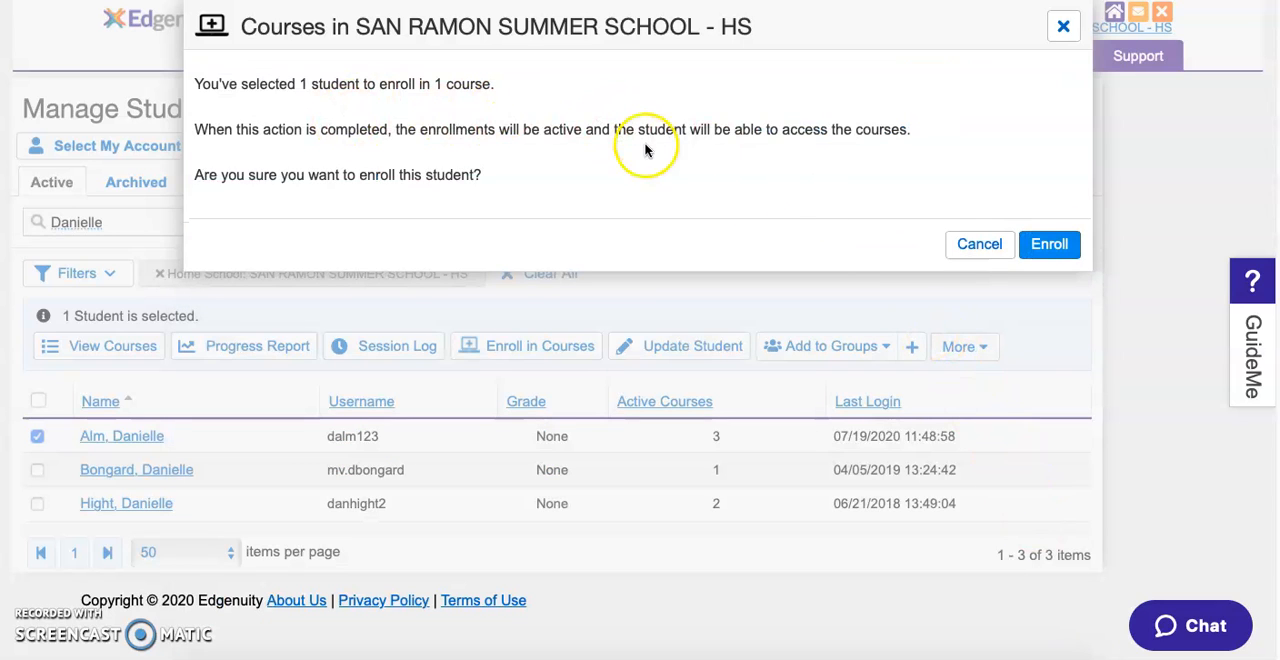
left_click(1063, 246)
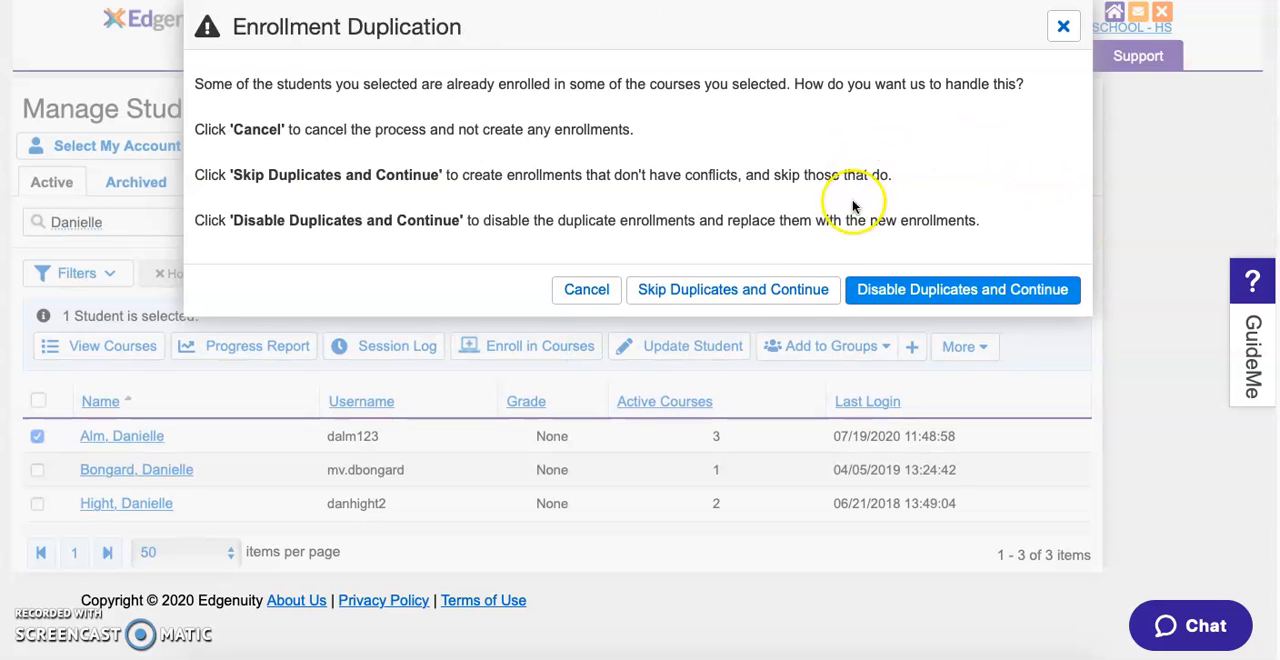
left_click(795, 294)
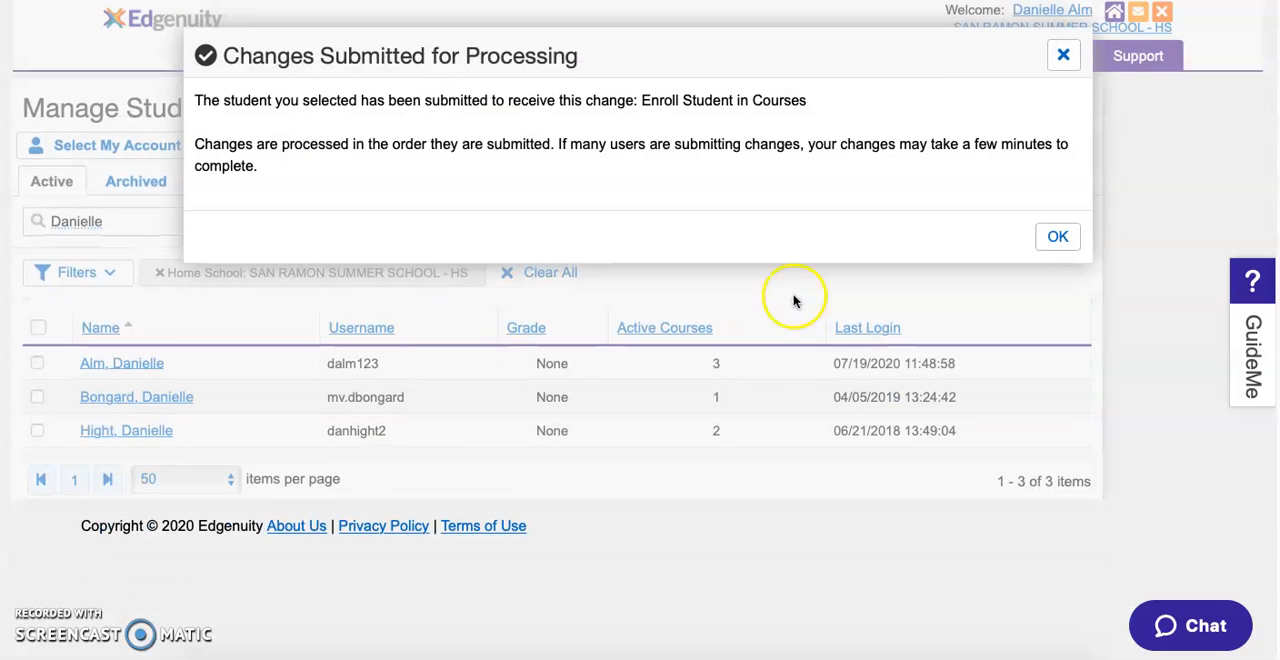
left_click(1063, 243)
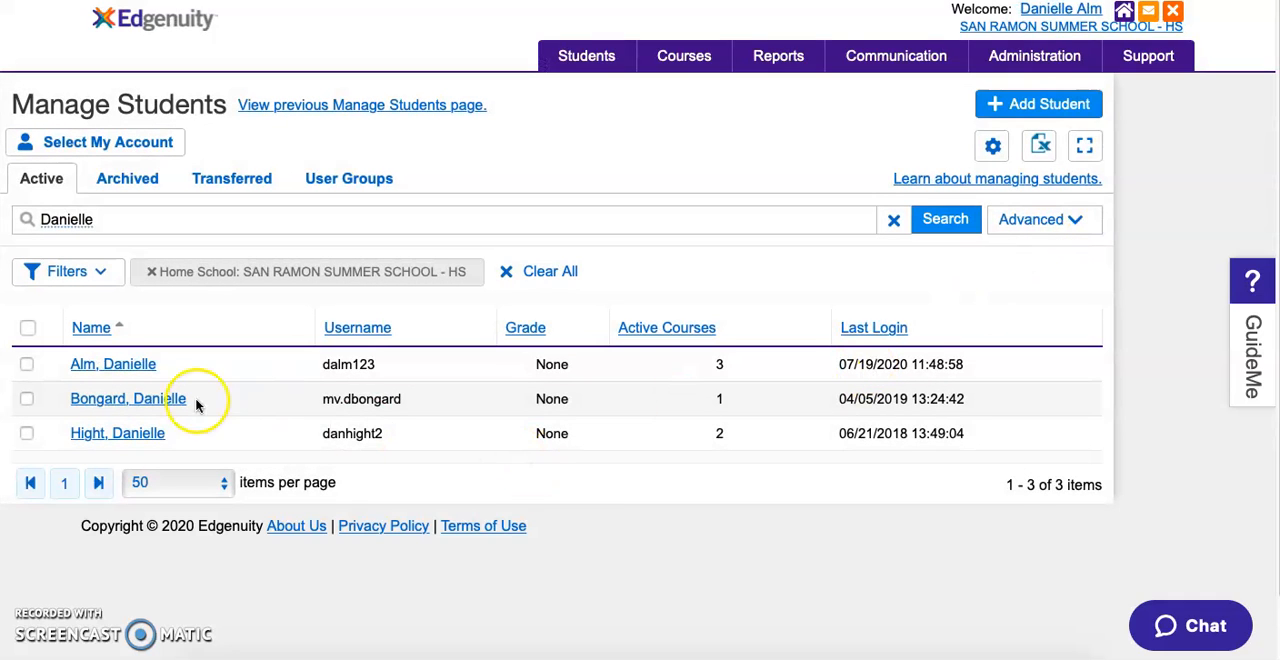
- Check the enrolled student's course list and return to the Manage Students page
left_click(111, 366)
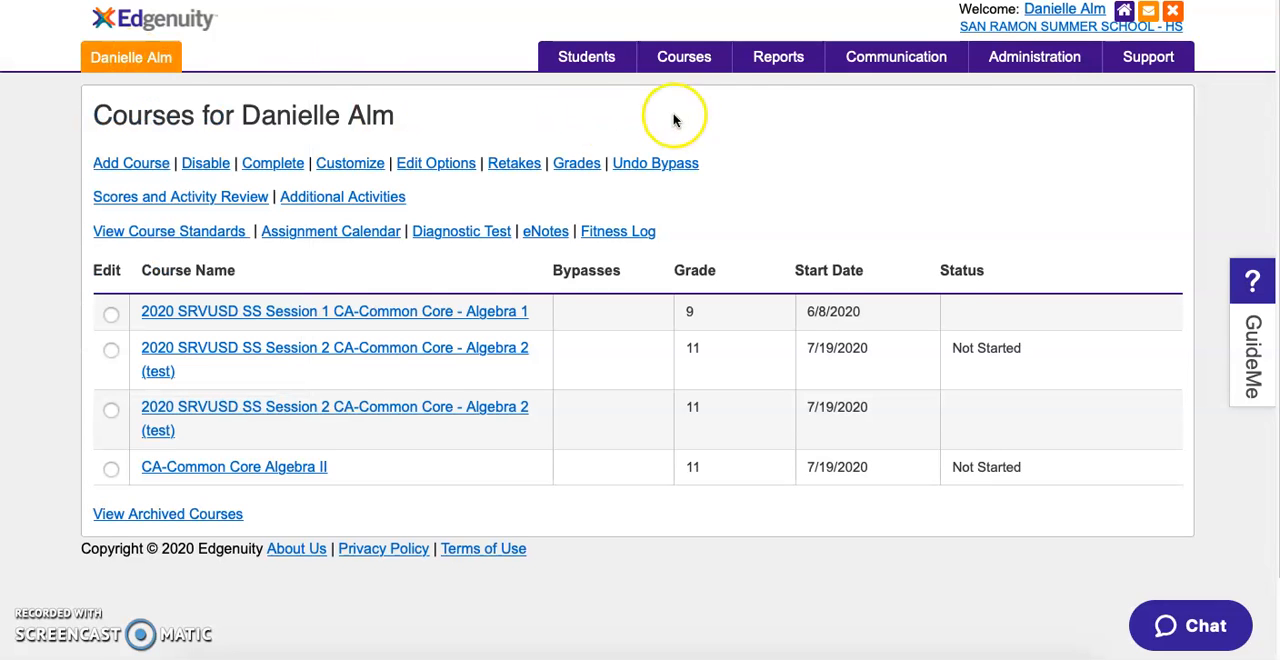
mouse_move(562, 57)
left_click(580, 106)
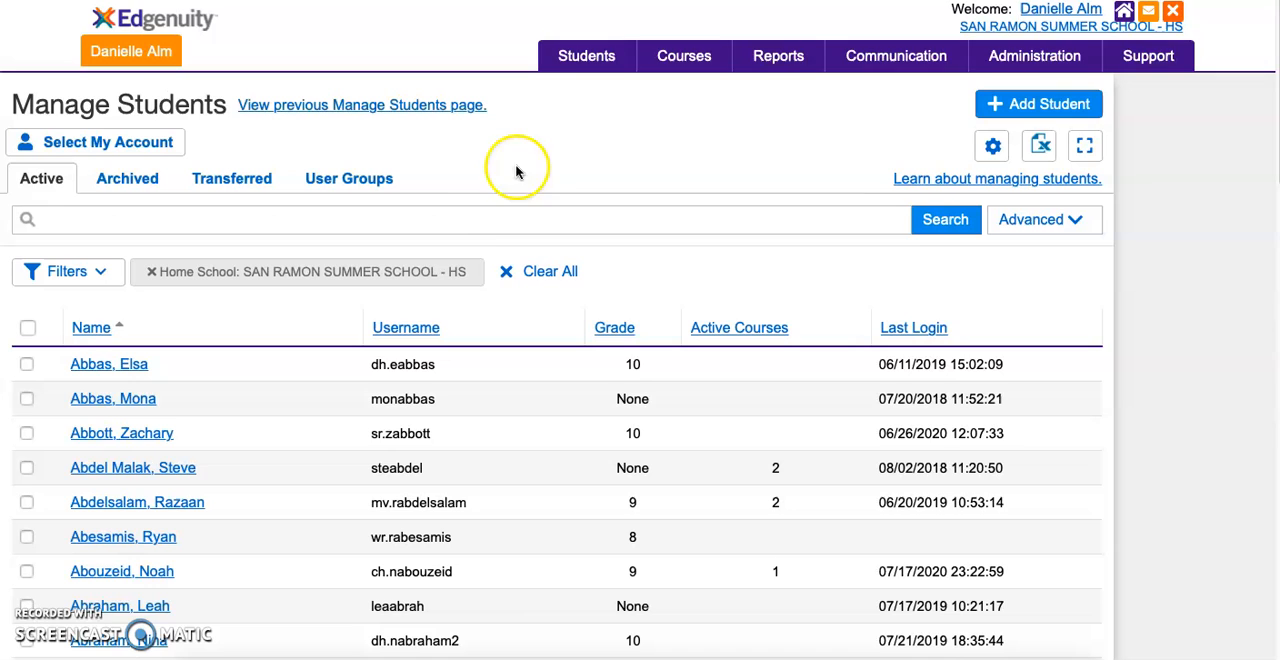
- Find the same student again by first name and select the record for group assignment
left_click(468, 218)
type("danielle")
key("Return")
left_click(443, 214)
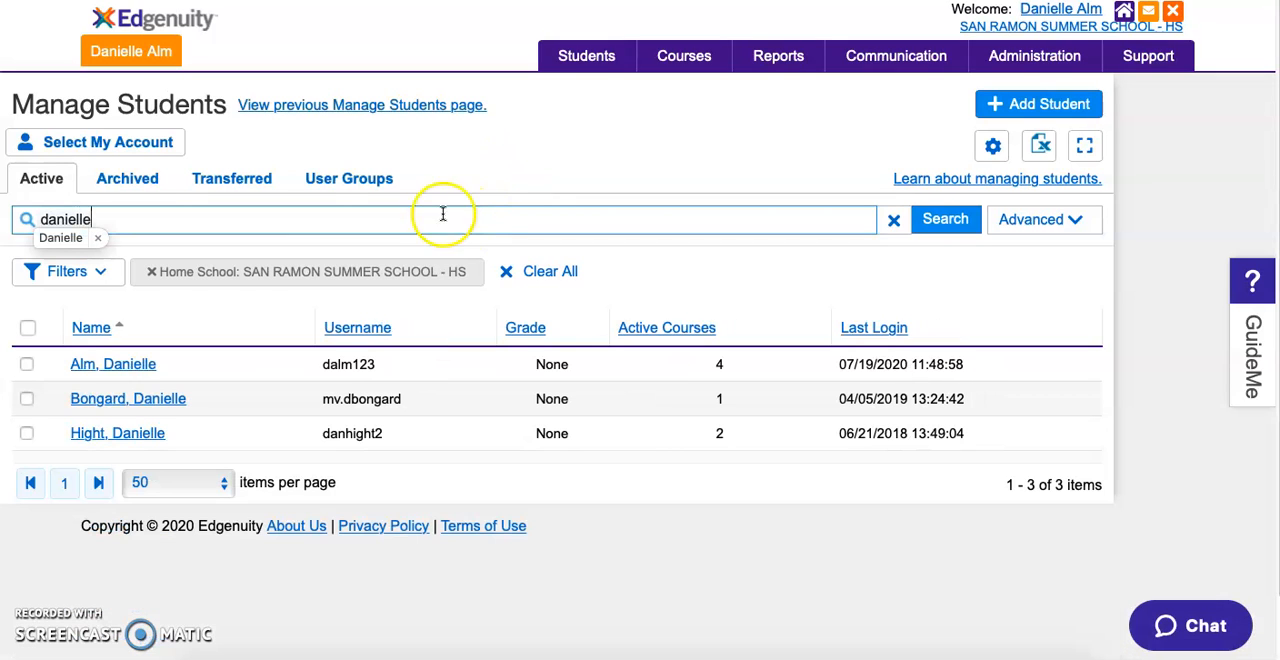
left_click(27, 364)
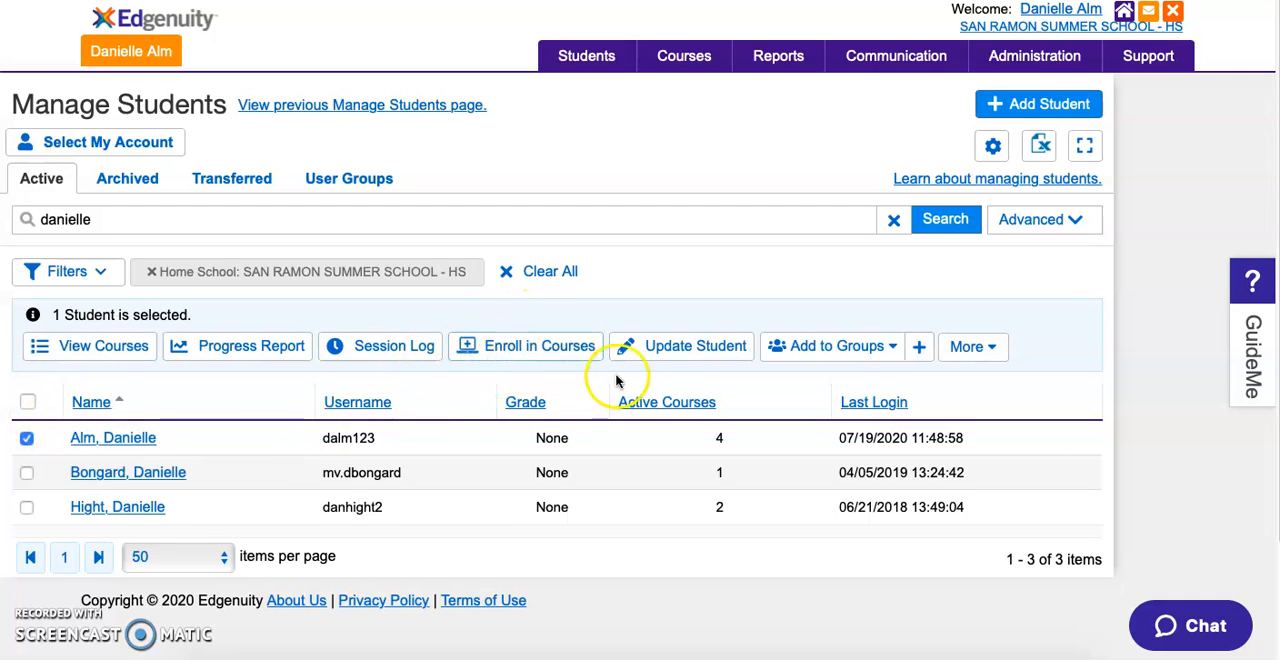
- Create a new student group named Test Group
left_click(894, 350)
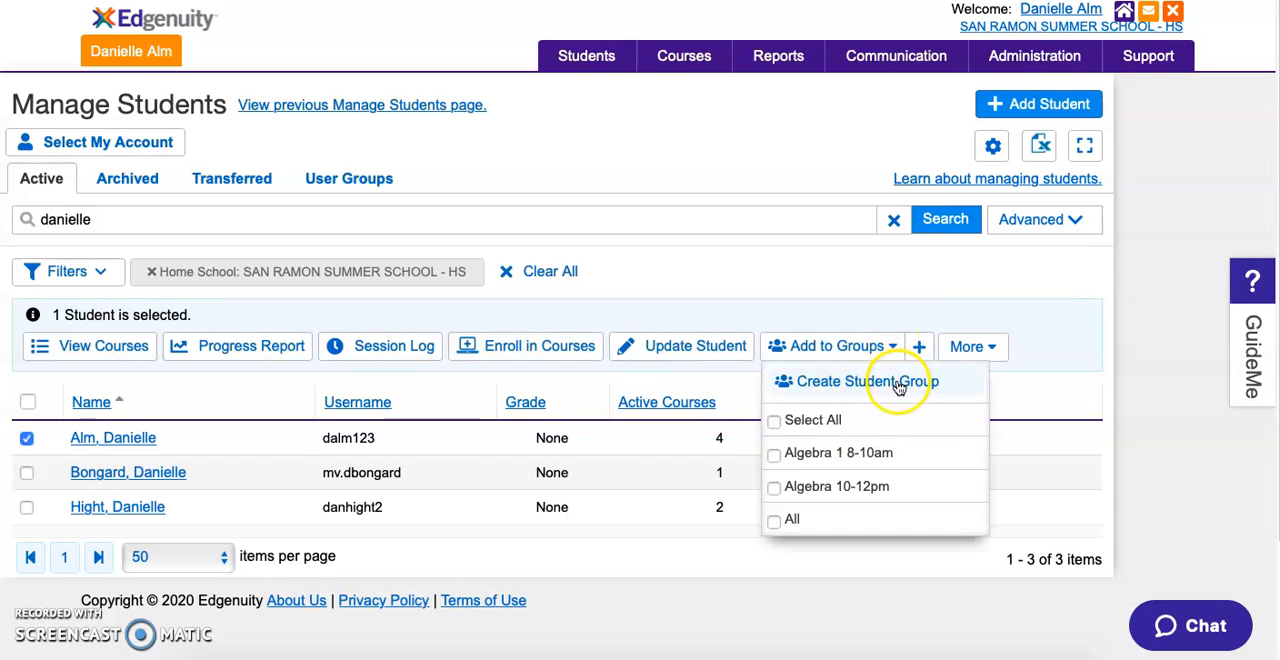
left_click(898, 385)
left_click(494, 141)
type("Test Group")
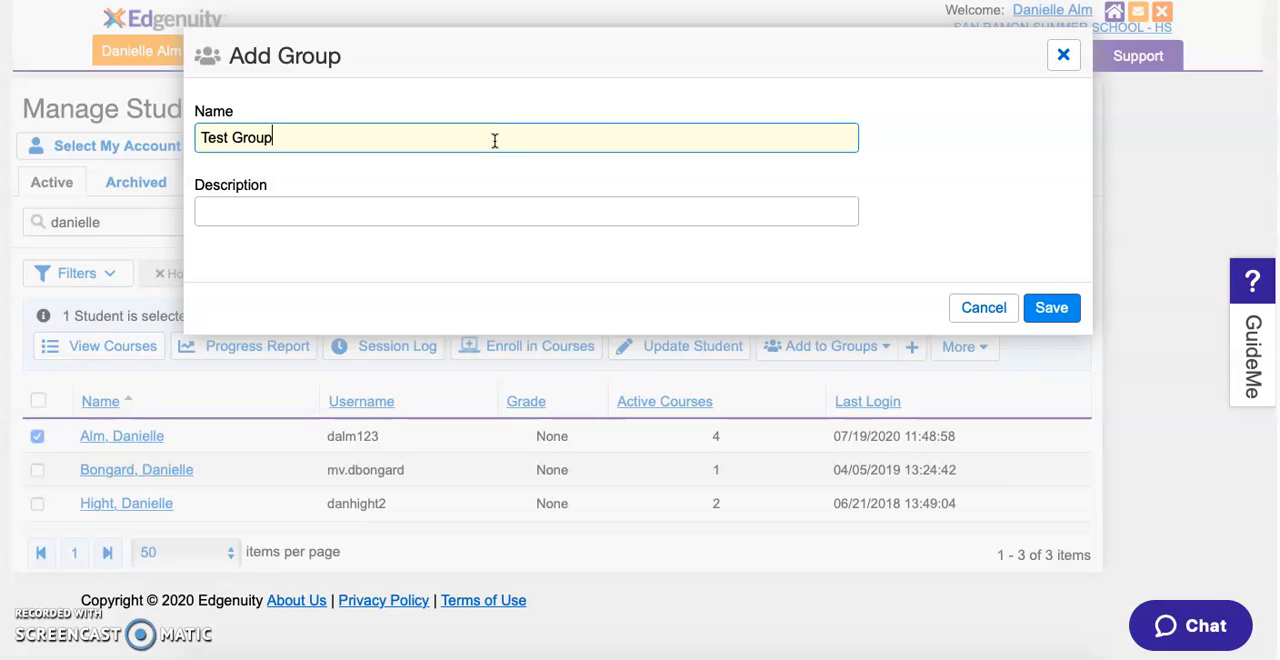
left_click(1052, 309)
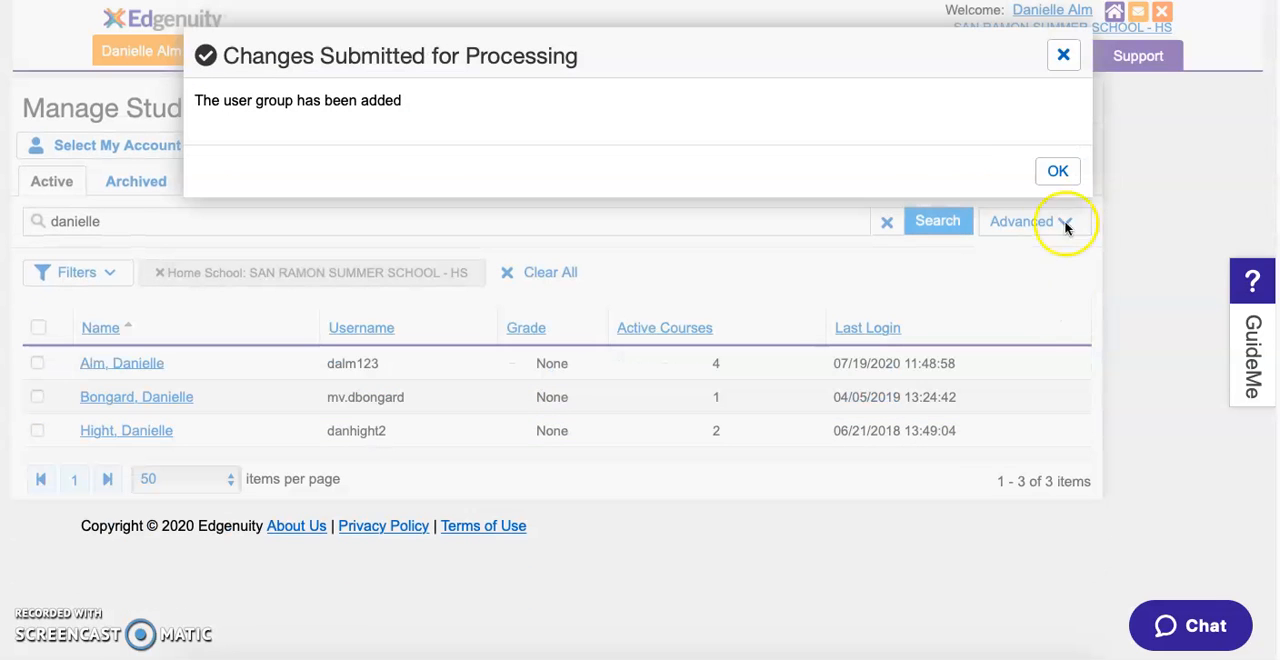
left_click(1055, 171)
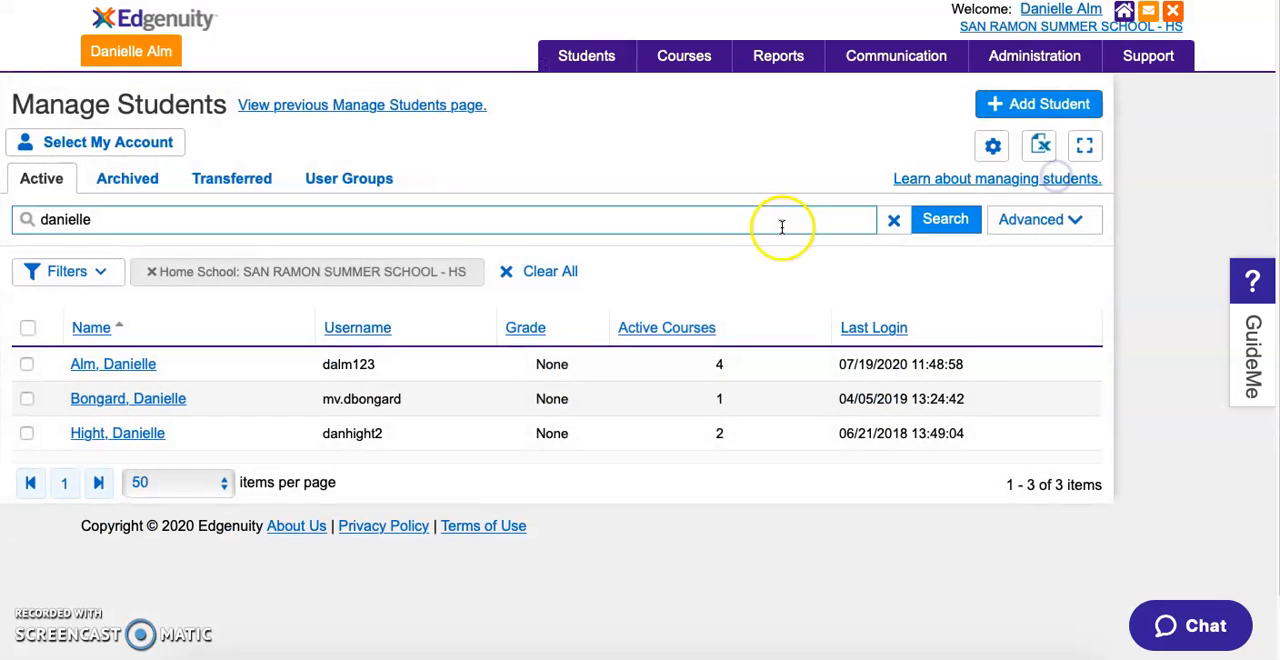
- Select the first student in the results and add that student to Test Group
left_click(26, 365)
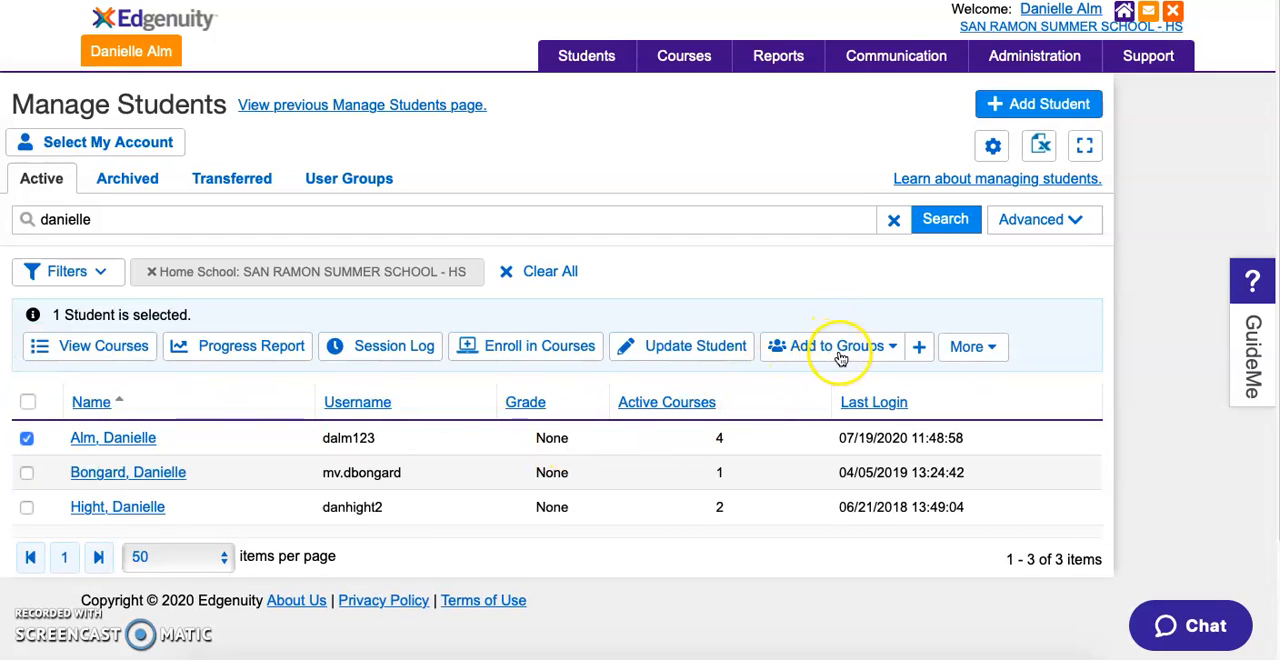
left_click(886, 345)
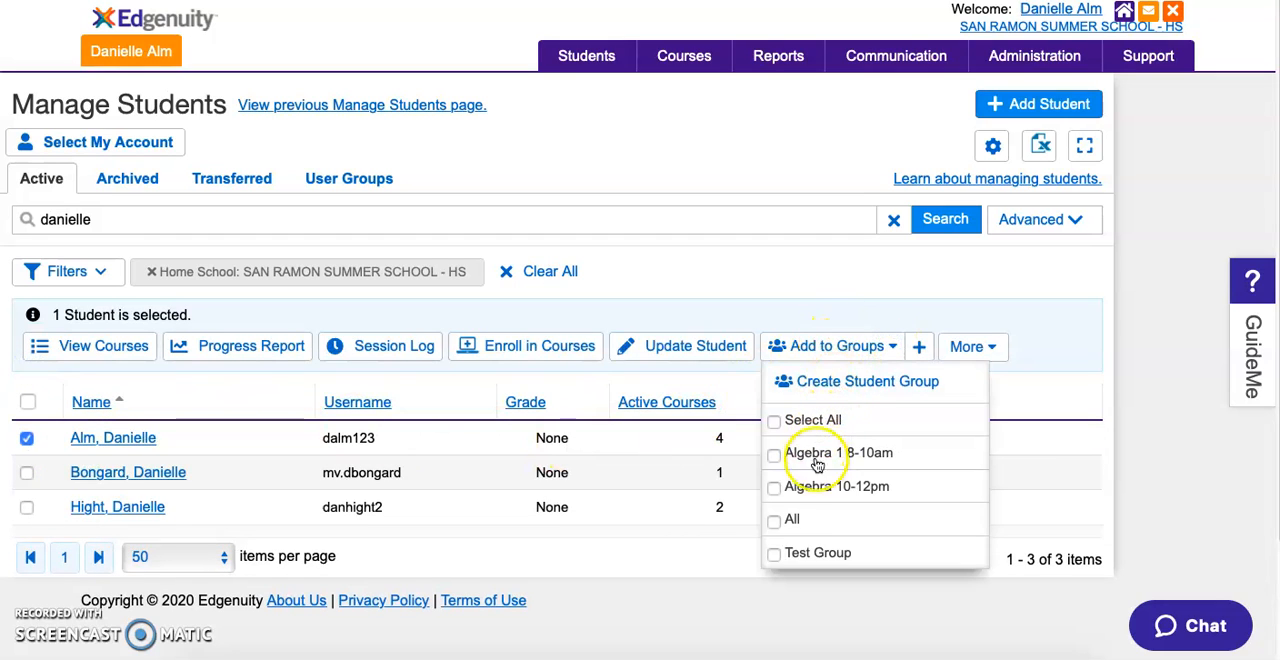
left_click(774, 553)
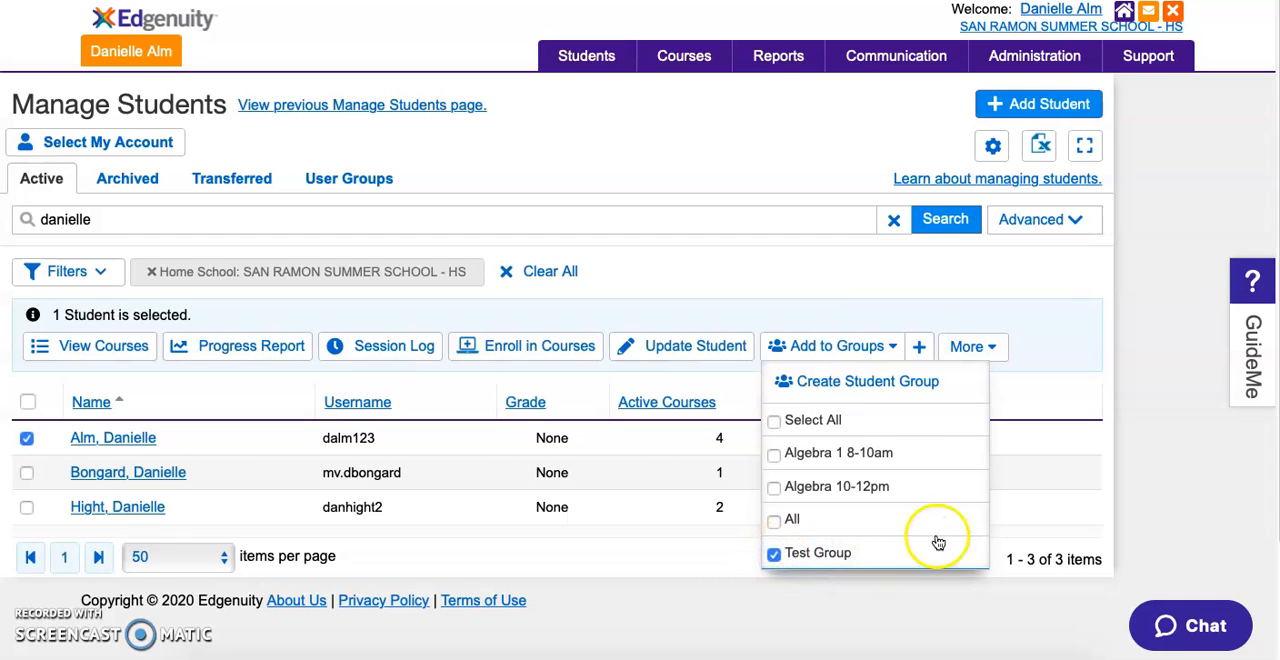
left_click(921, 348)
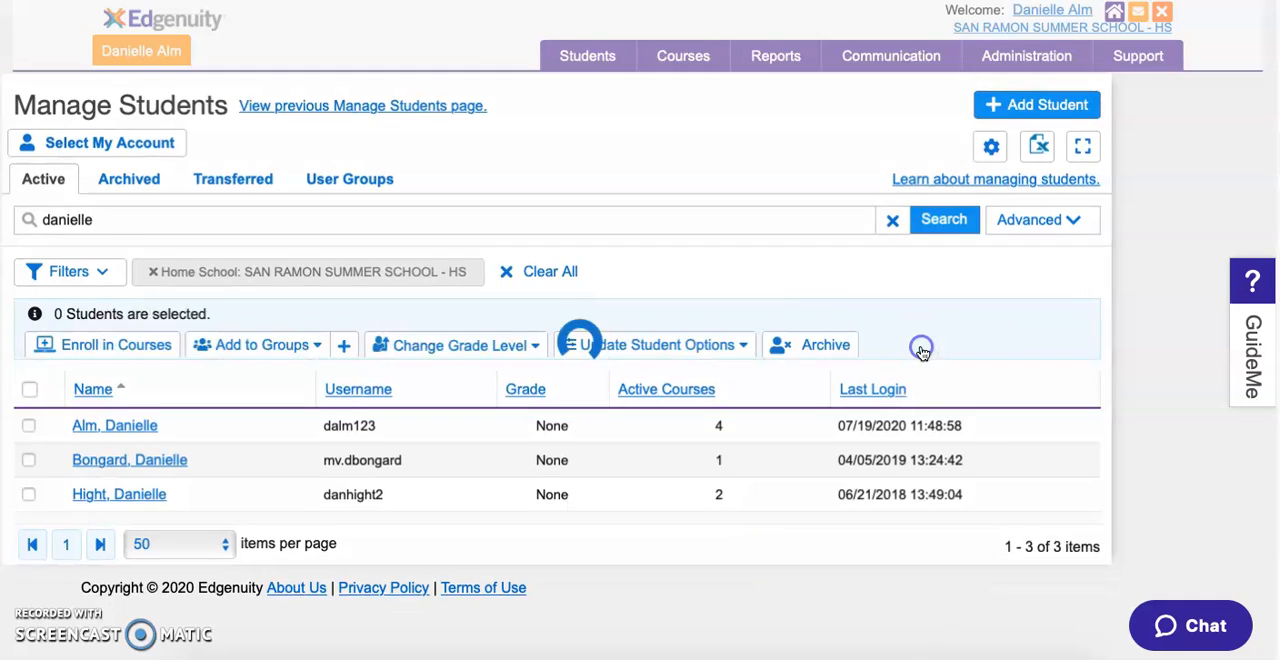
left_click(1057, 239)
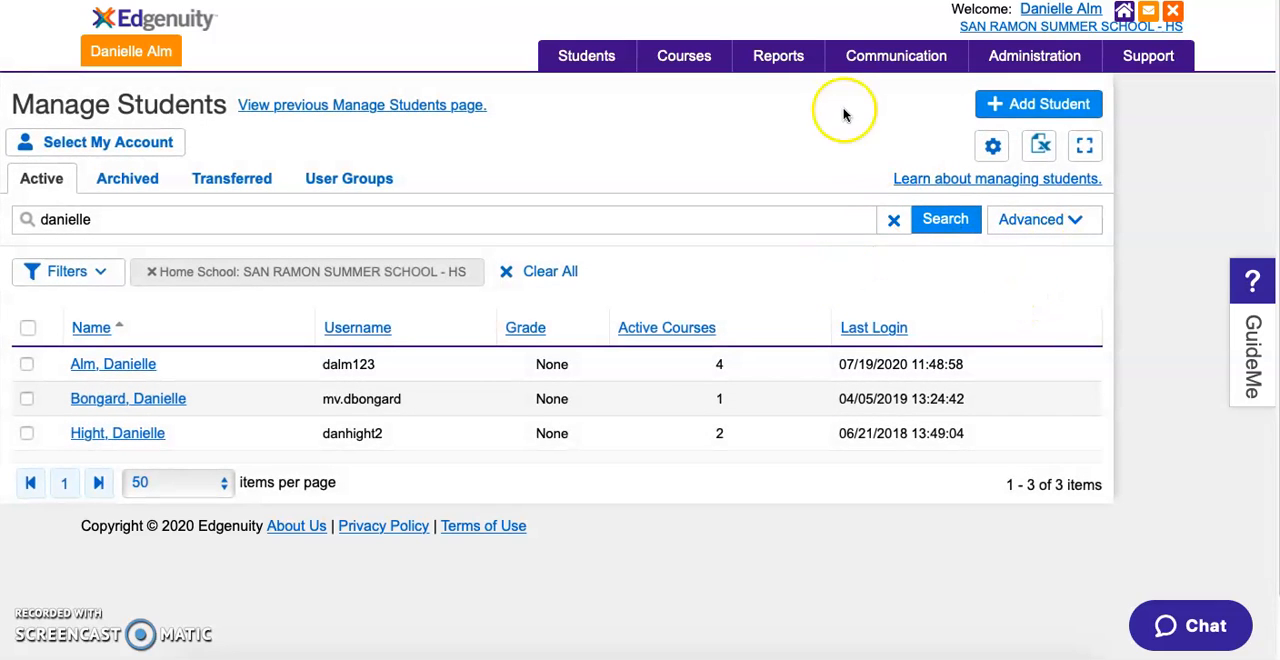
- Open the Dashboard report and remove its Algebra 2 course filter
mouse_move(786, 57)
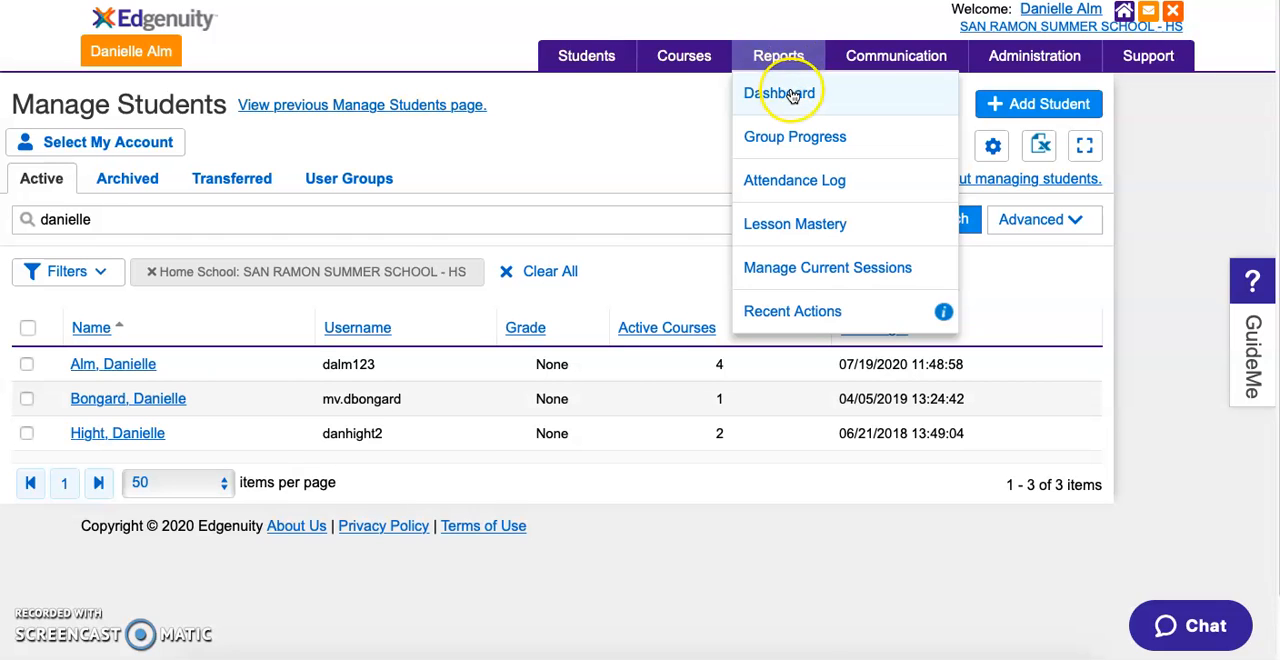
left_click(790, 94)
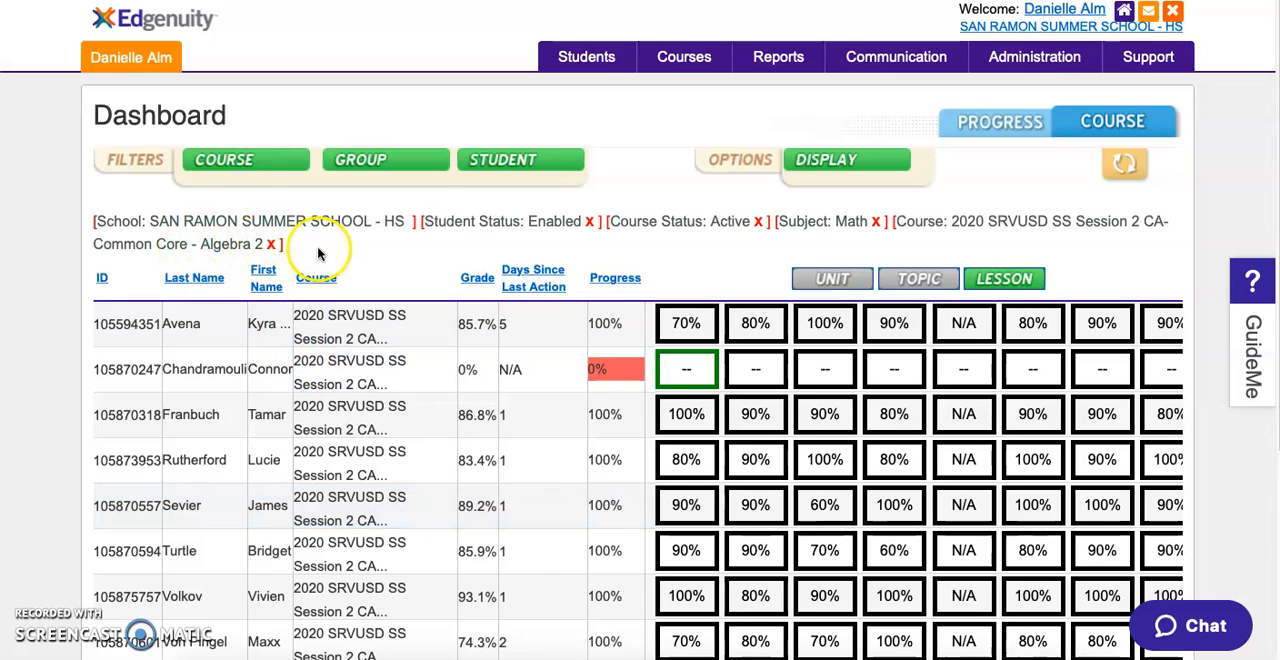
left_click(272, 245)
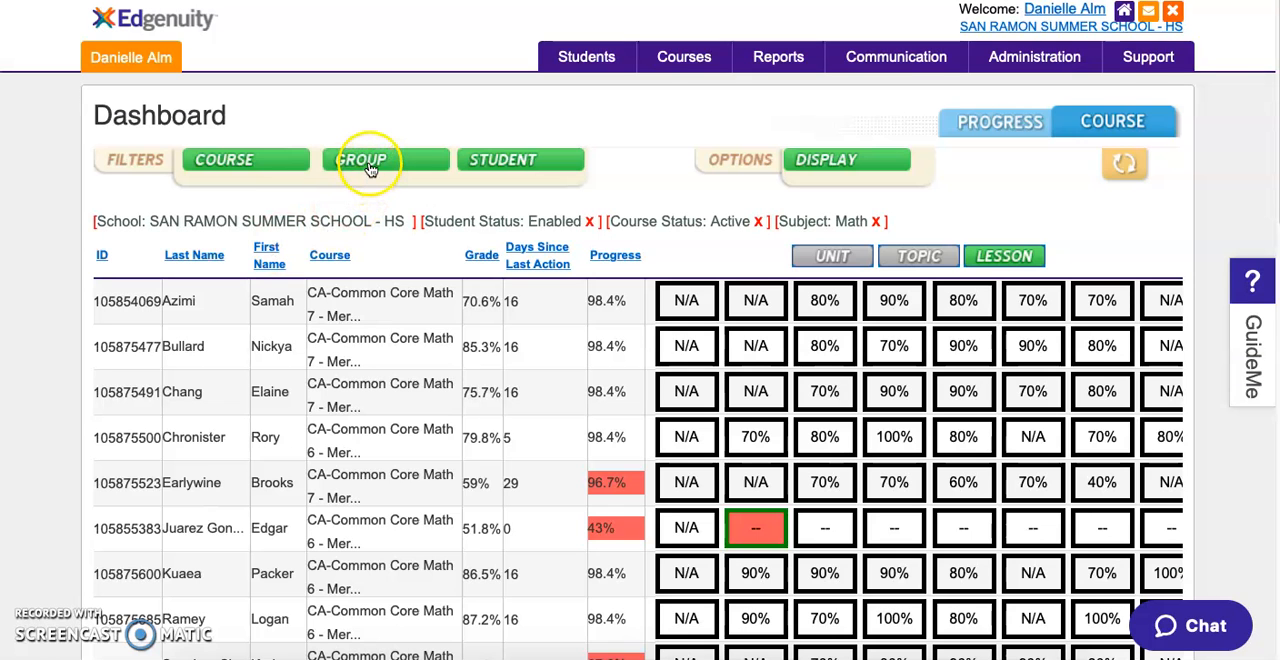
- Filter the Dashboard to show only students in the user group Test Group
left_click(368, 166)
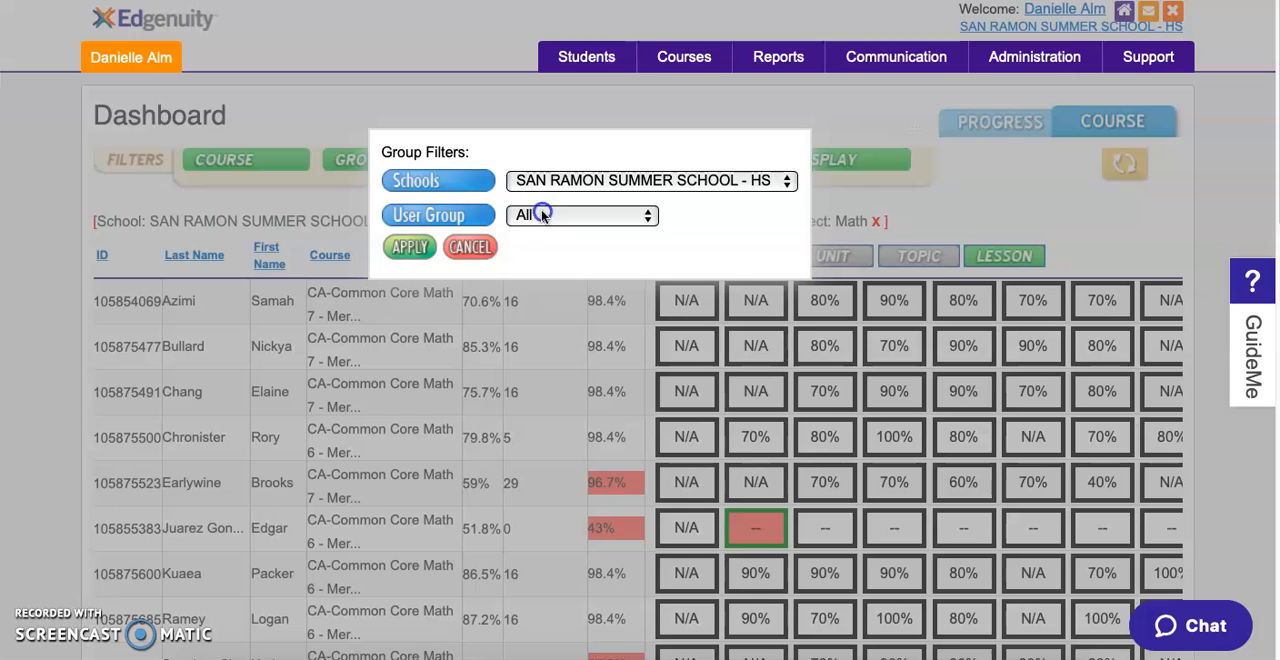
left_click(537, 215)
left_click(527, 298)
left_click(409, 247)
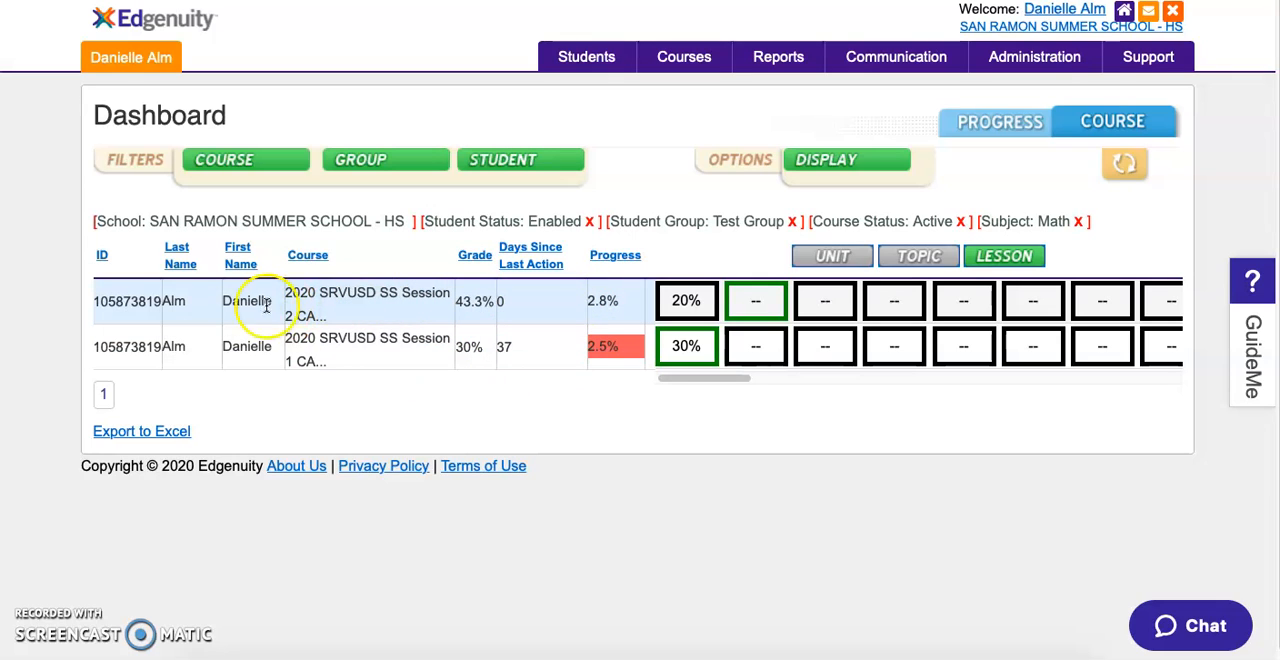
- Reopen the Dashboard and change its user group filter to Algebra 1 8-10am
mouse_move(778, 57)
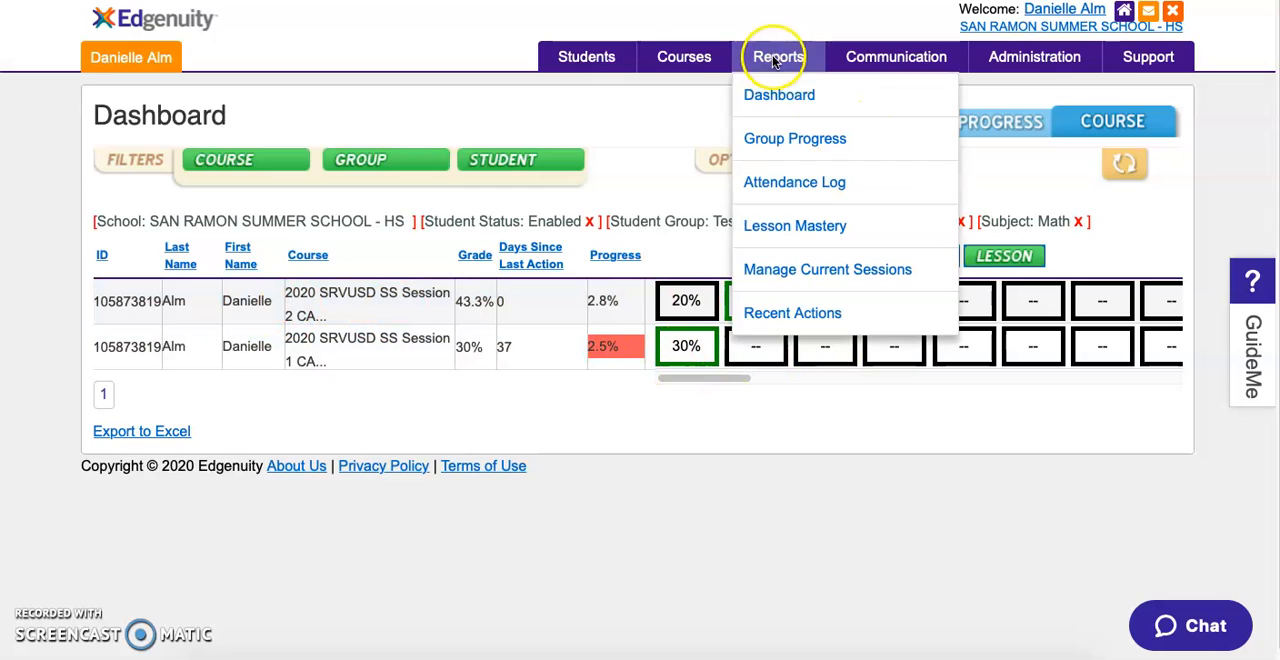
left_click(776, 95)
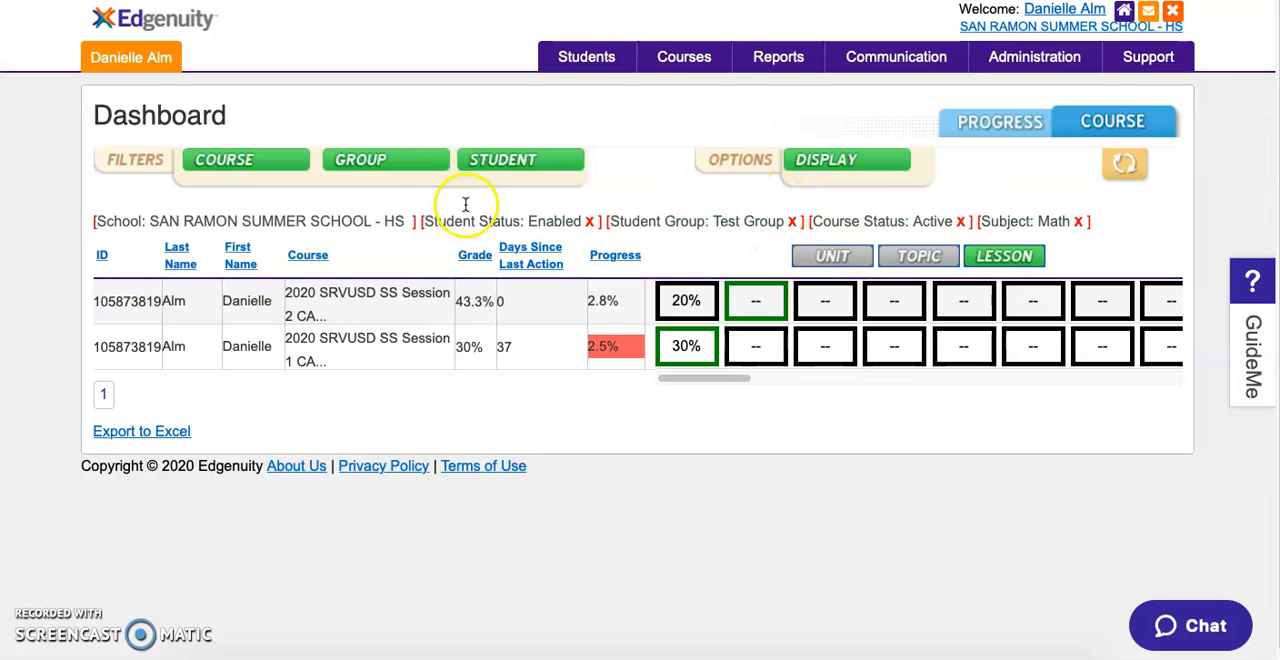
left_click(358, 163)
left_click(551, 211)
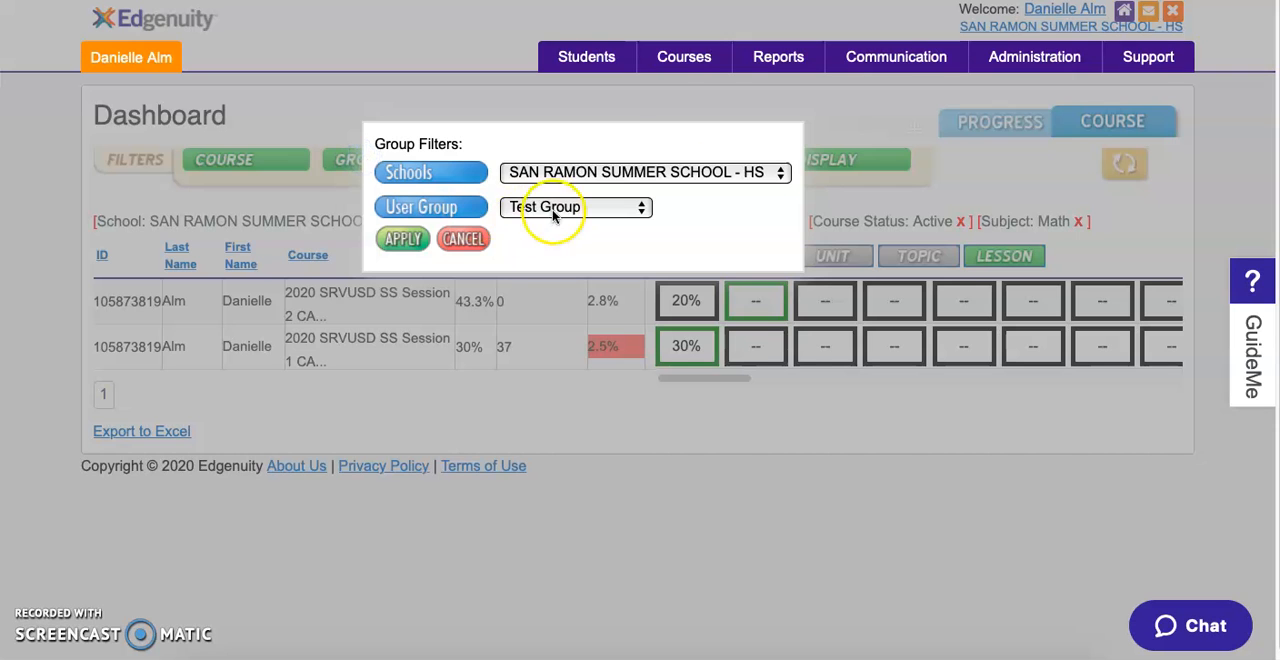
left_click(566, 153)
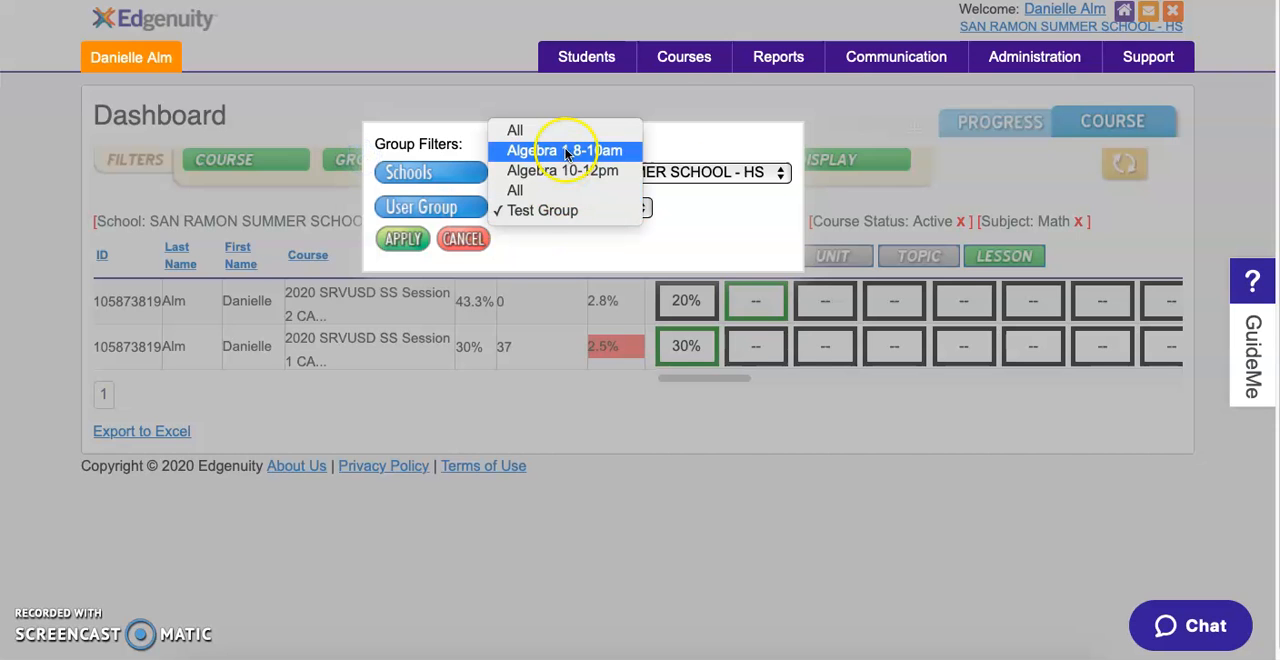
left_click(393, 238)
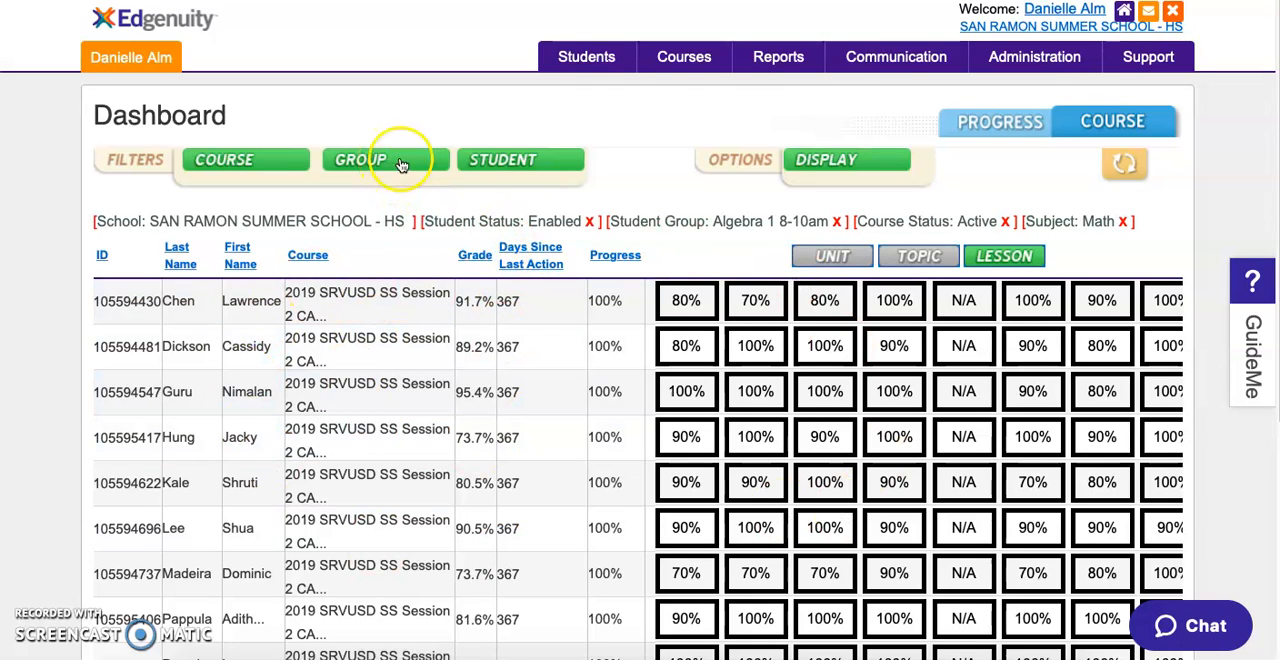
- Return from the Dashboard to the Manage Students page
left_click(595, 62)
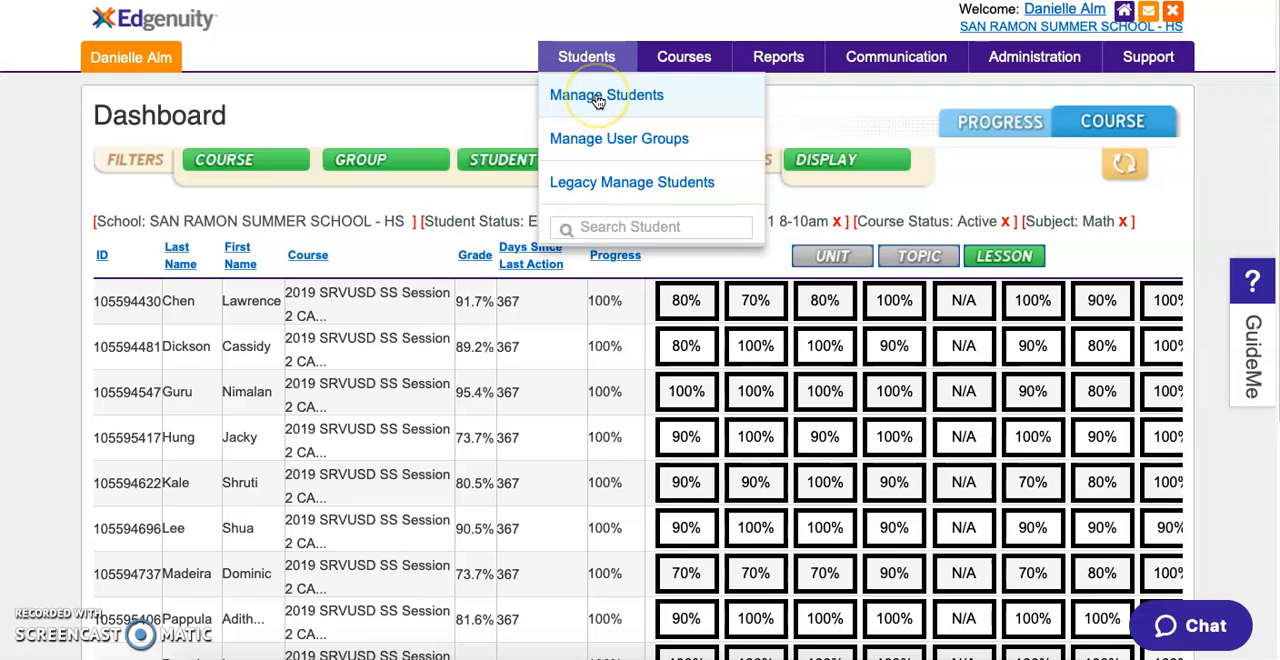